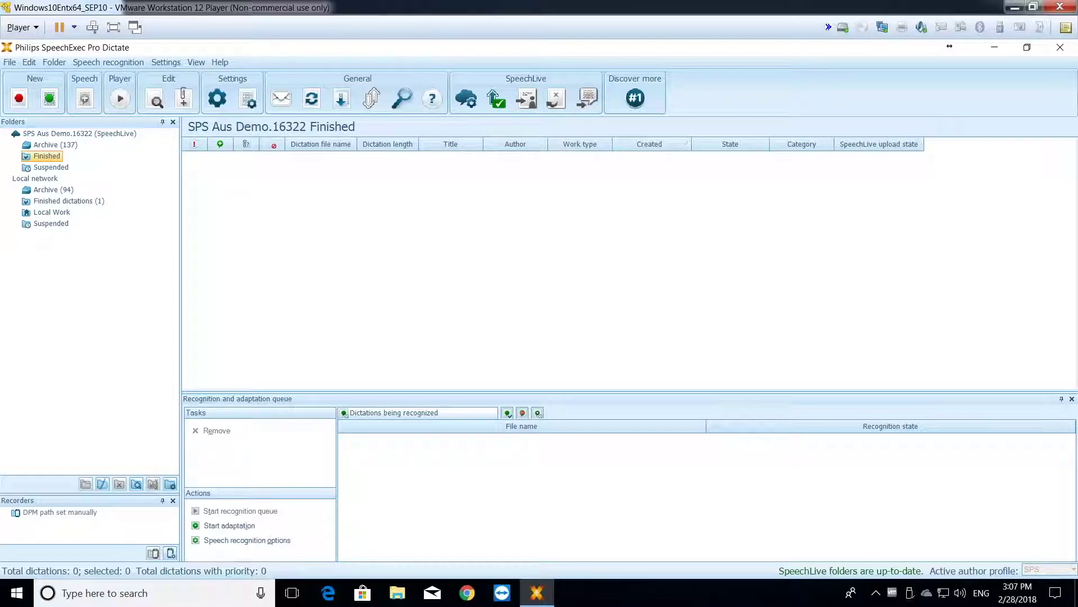
# Step: Bring up the GoToAssist remote phone session beside SpeechExec's empty SpeechLive Finished folder
pyautogui.hotkey('alt', 'Tab')
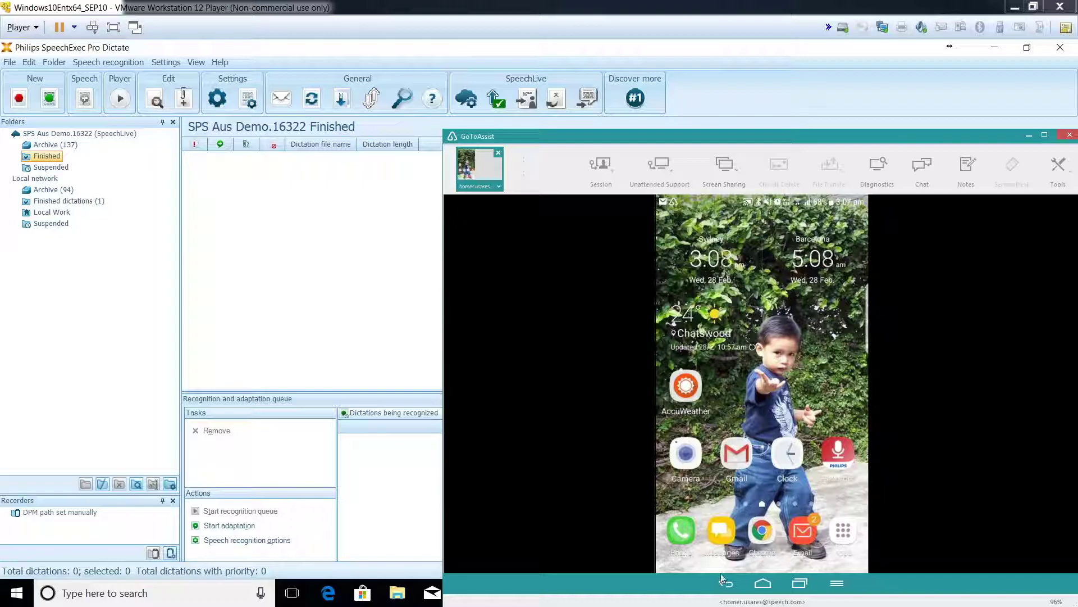
# Step: Launch the Philips voice recorder app from the remote phone's home screen
pyautogui.click(853, 453)
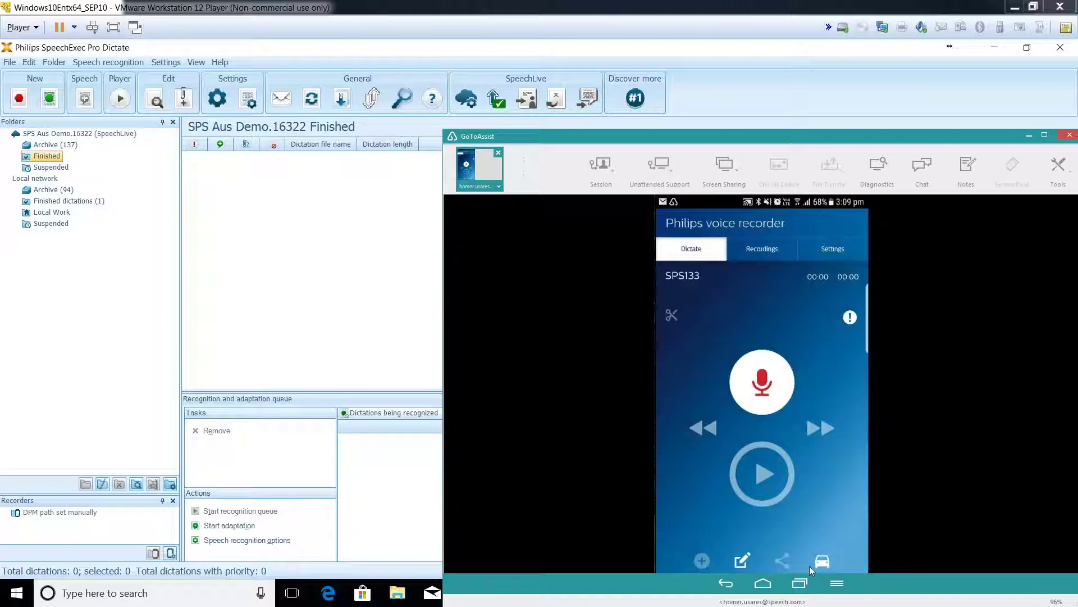
# Step: Switch the recorder into car mode and record the 25-second SPS133 dictation
pyautogui.click(810, 565)
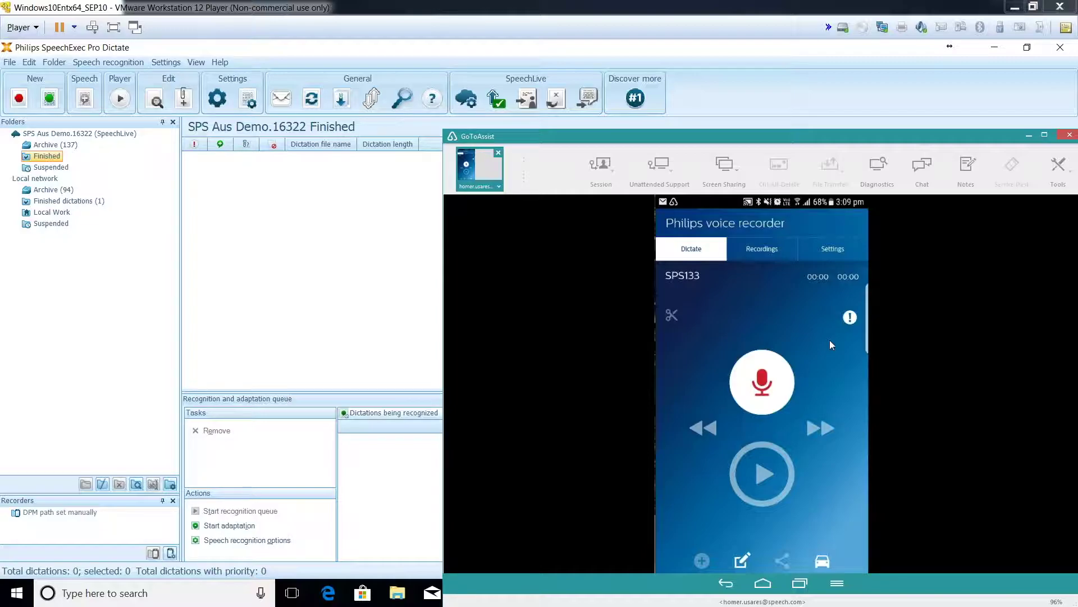
pyautogui.click(755, 382)
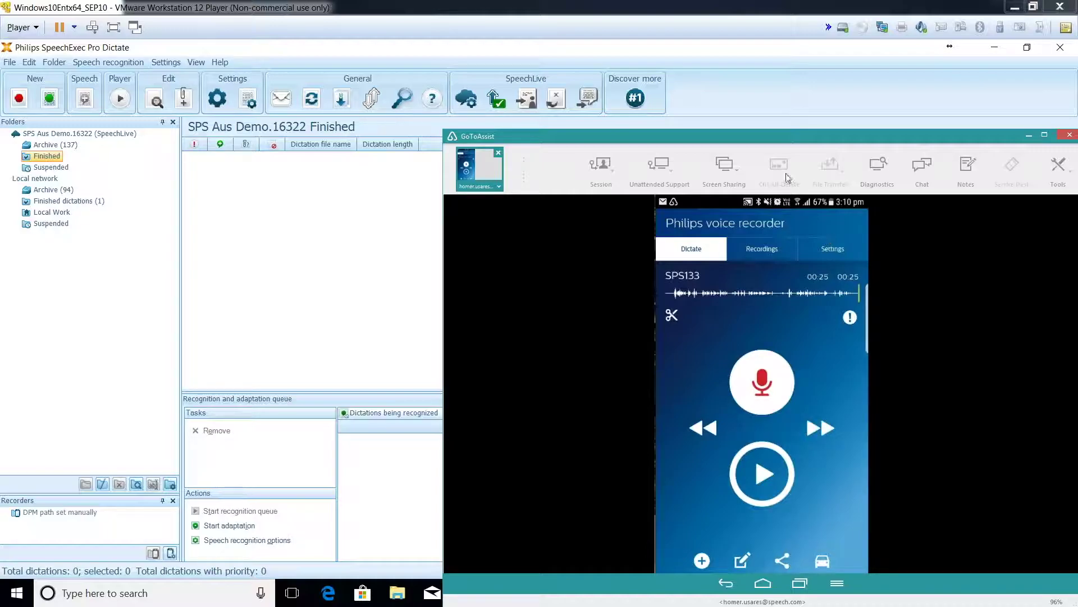
pyautogui.click(680, 265)
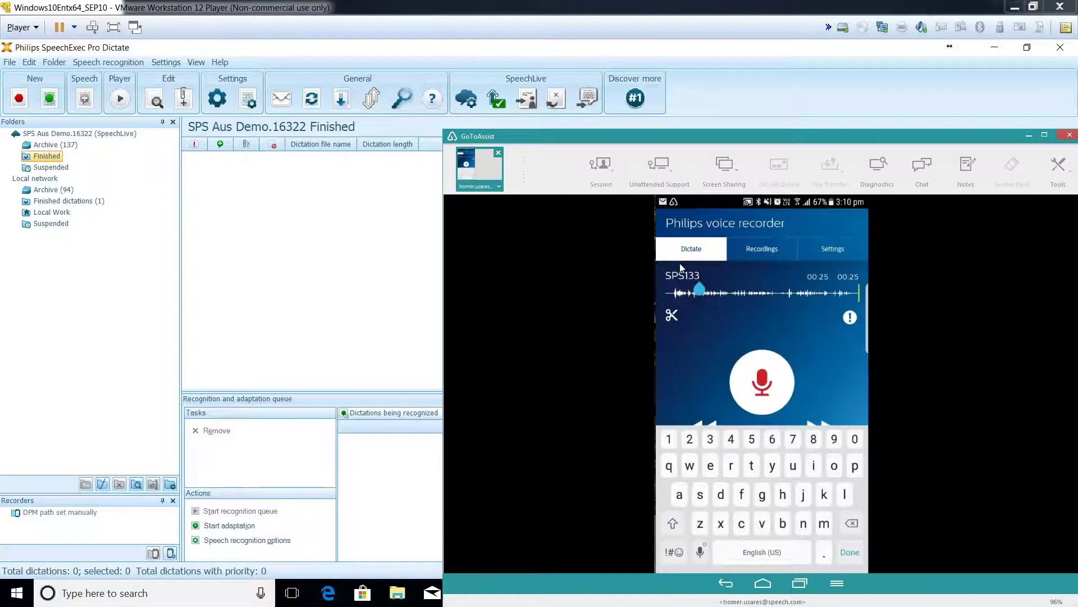
# Step: Rename the dictation from SPS133 to ISD1, send it, and minimise the remote session
pyautogui.press('BackSpace')
pyautogui.press('BackSpace')
pyautogui.press('BackSpace')
pyautogui.press('BackSpace')
pyautogui.press('BackSpace')
pyautogui.press('BackSpace')
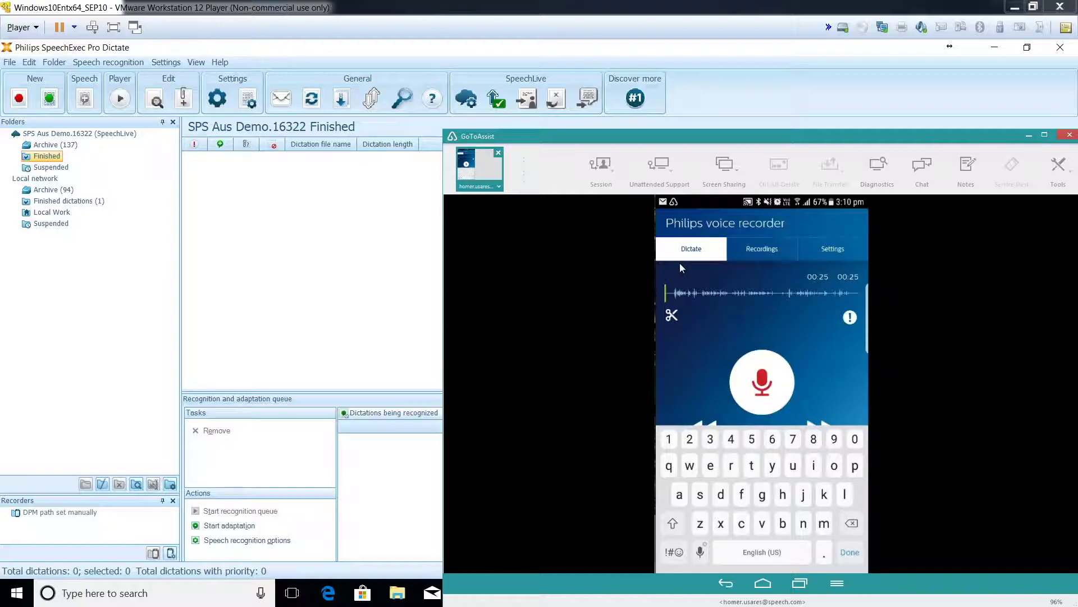
pyautogui.press('shift')
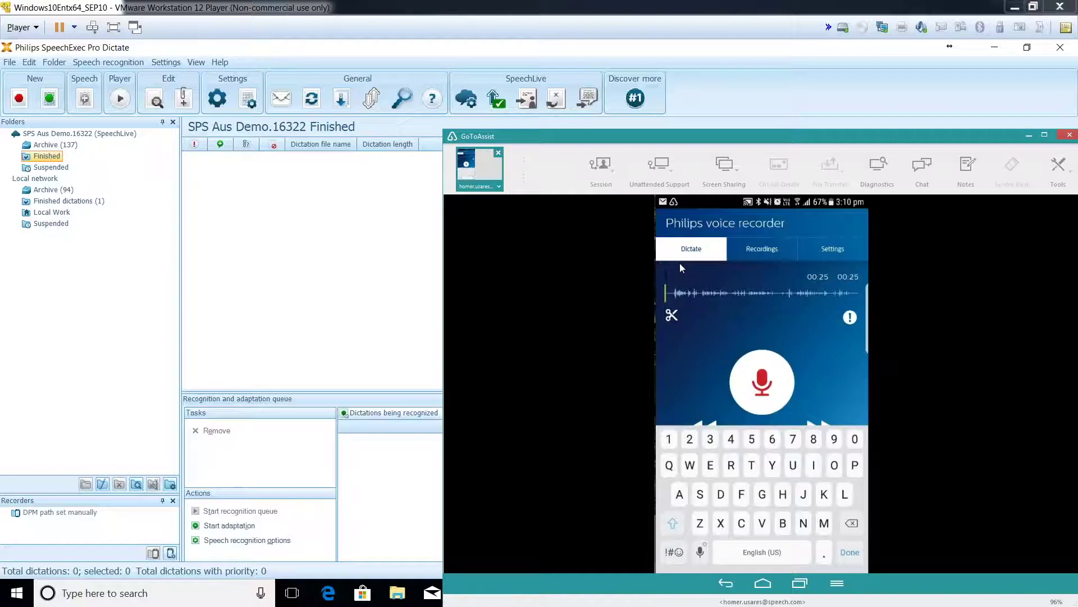
pyautogui.write('IS')
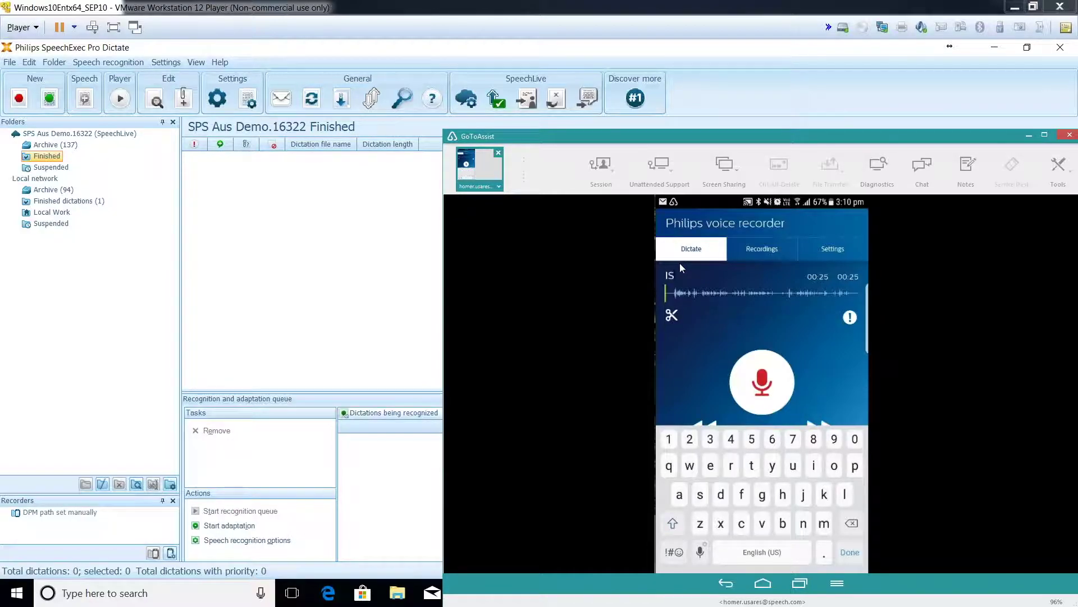
pyautogui.write('D')
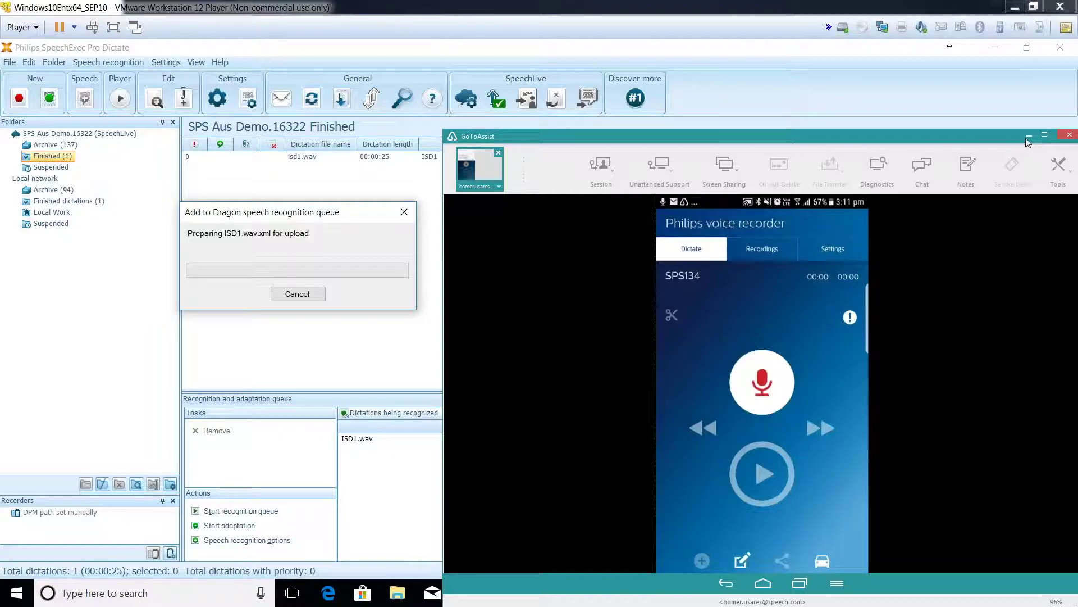
pyautogui.click(1029, 136)
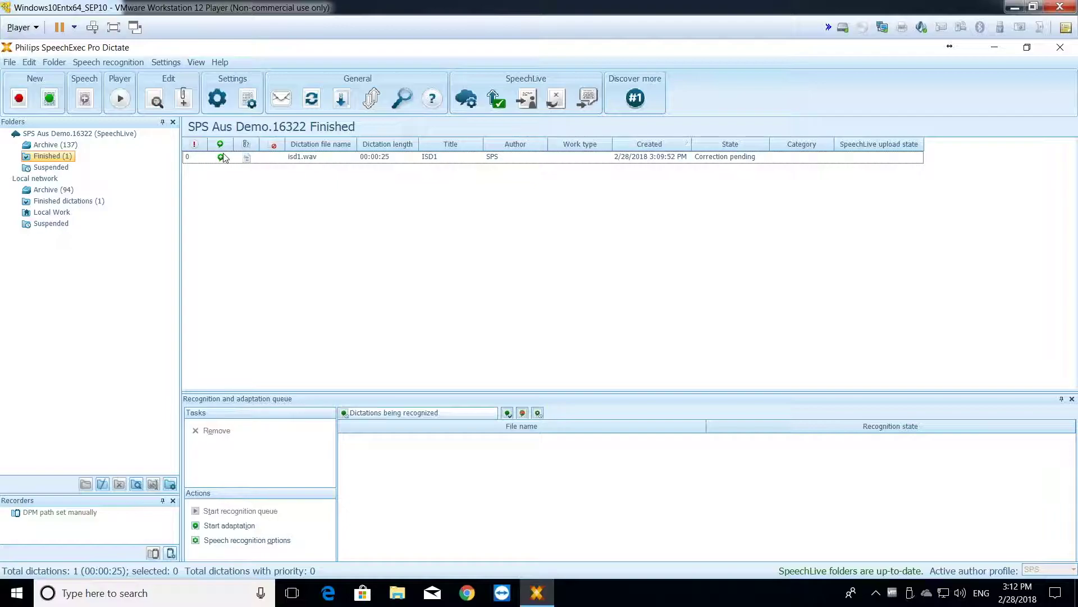
# Step: Wait until ISD1's recognition upload finishes and its state shows Correction pending
pyautogui.moveTo(224, 156)
# Step: Close Dictate, launch SpeechExec Pro Transcribe, and refresh the Finished of SPS folder to list isd1.wav
pyautogui.click(1069, 51)
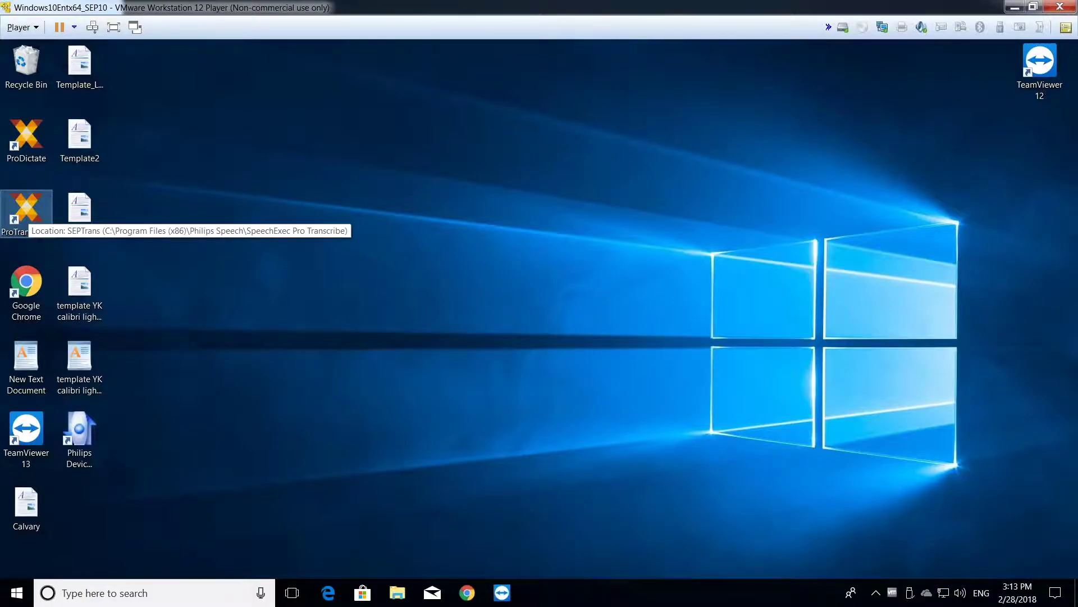
pyautogui.doubleClick(26, 211)
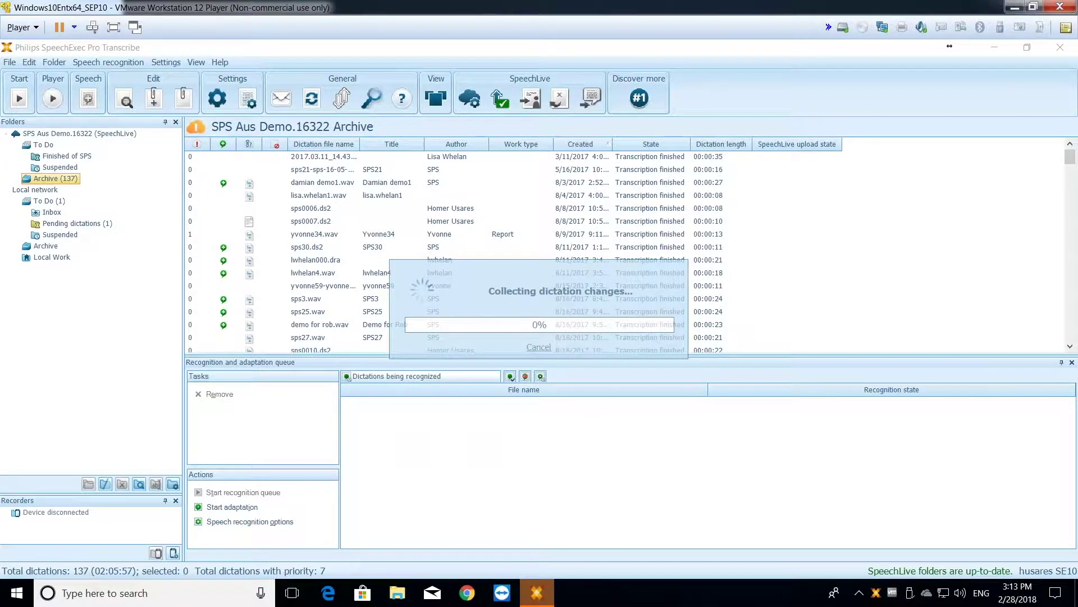
pyautogui.click(67, 156)
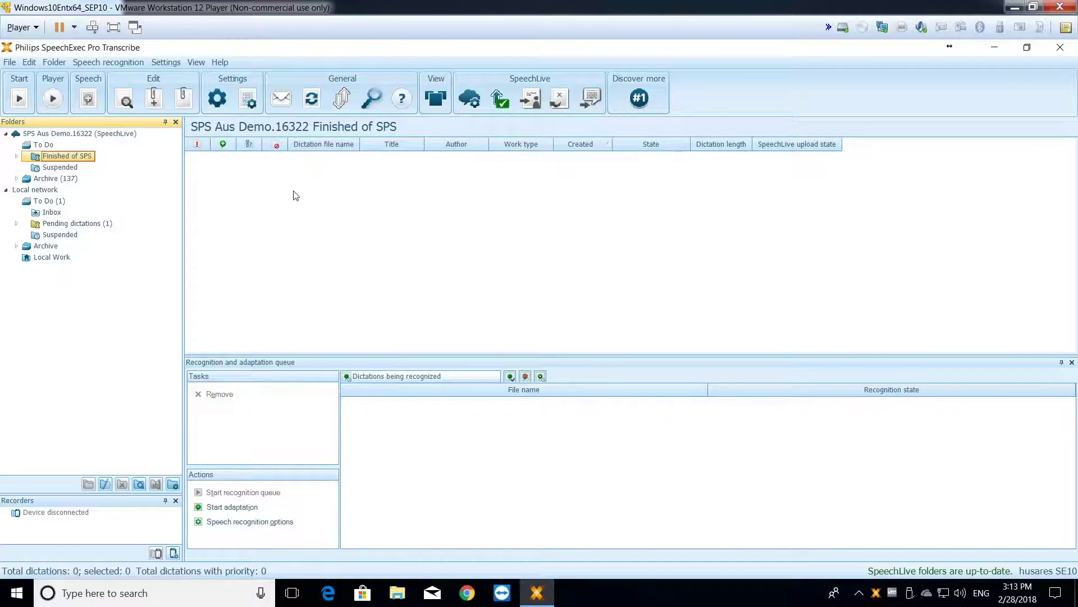
pyautogui.click(310, 103)
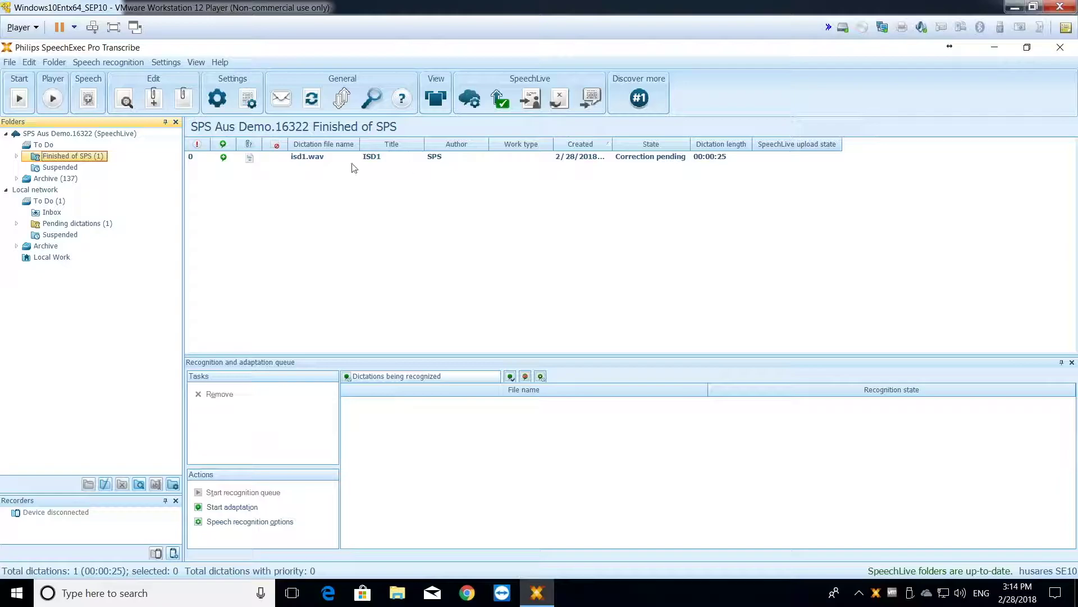
pyautogui.moveTo(322, 162)
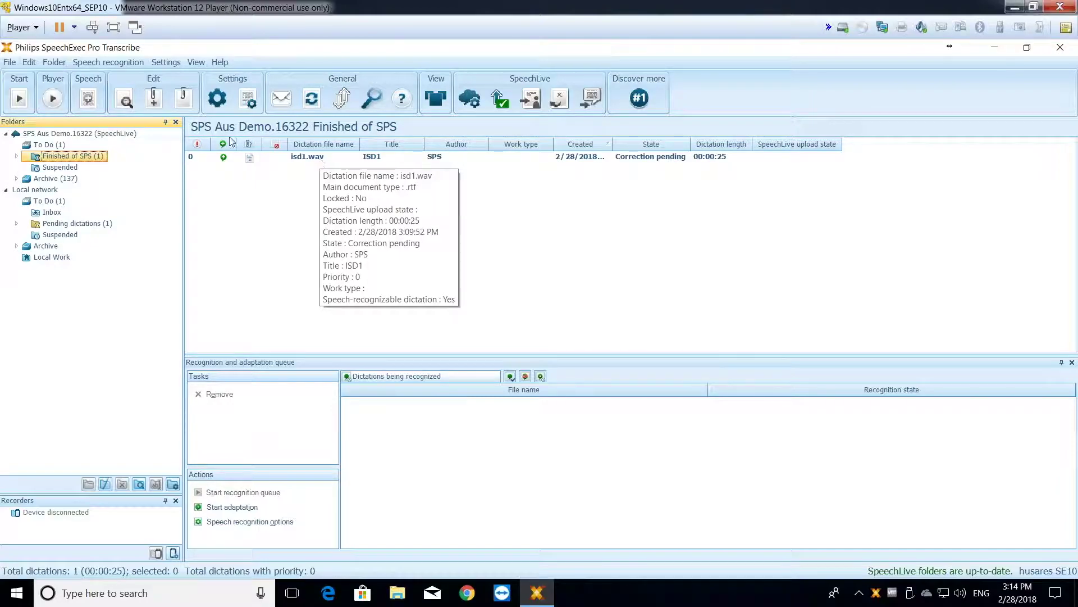
# Step: Open isd1.wav in the SpeechExec Correction window and maximise it
pyautogui.moveTo(267, 161)
pyautogui.doubleClick(267, 162)
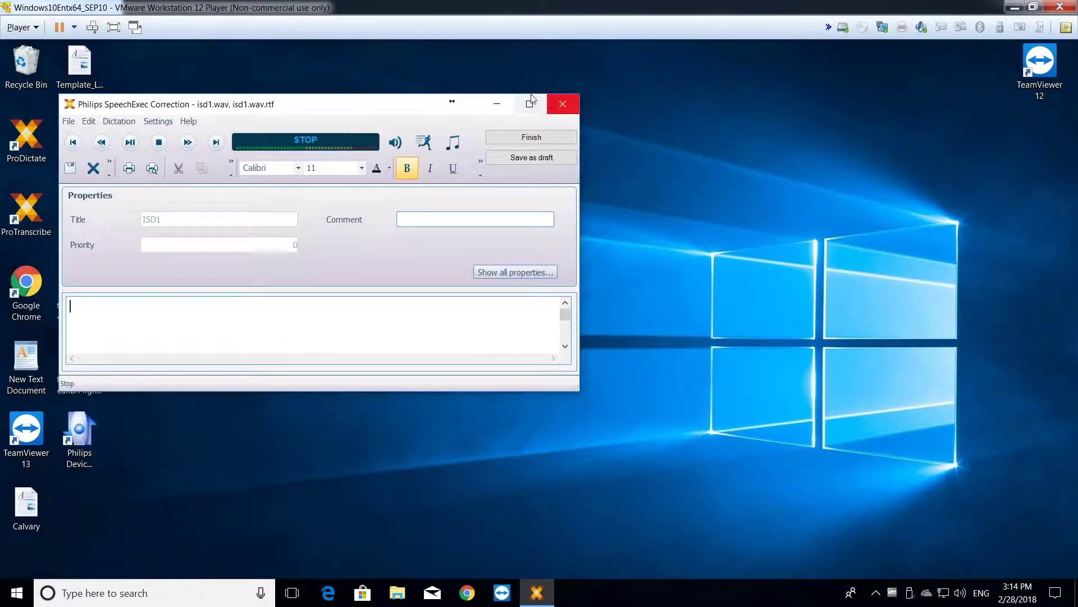
pyautogui.click(530, 104)
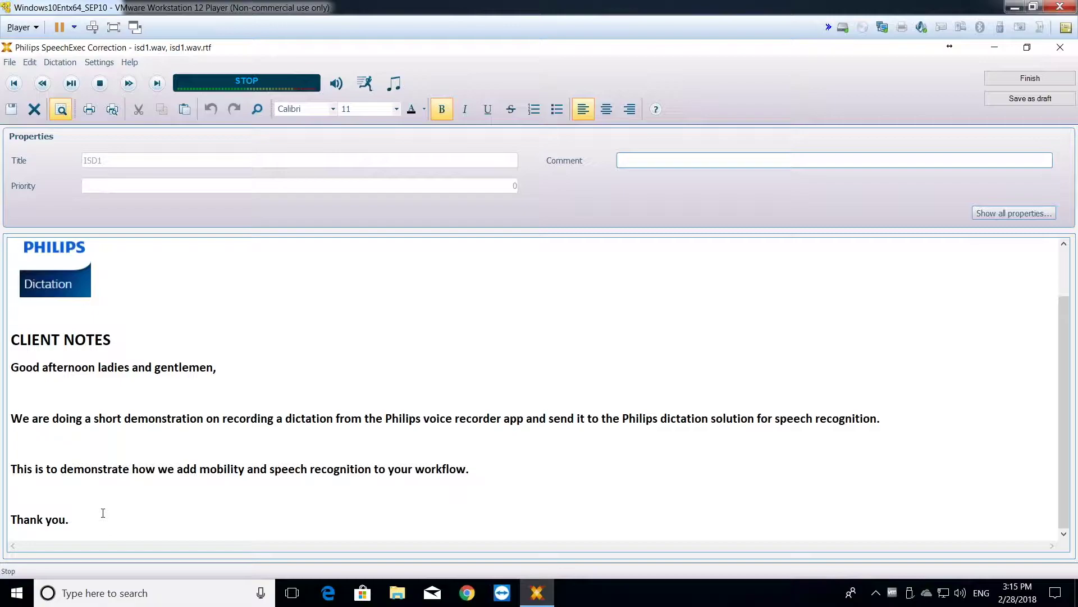
# Step: Add the author's name on a new line after 'Thank you.' and bring up the Finish correction export choices
pyautogui.click(194, 515)
pyautogui.press('Return')
pyautogui.press('Return')
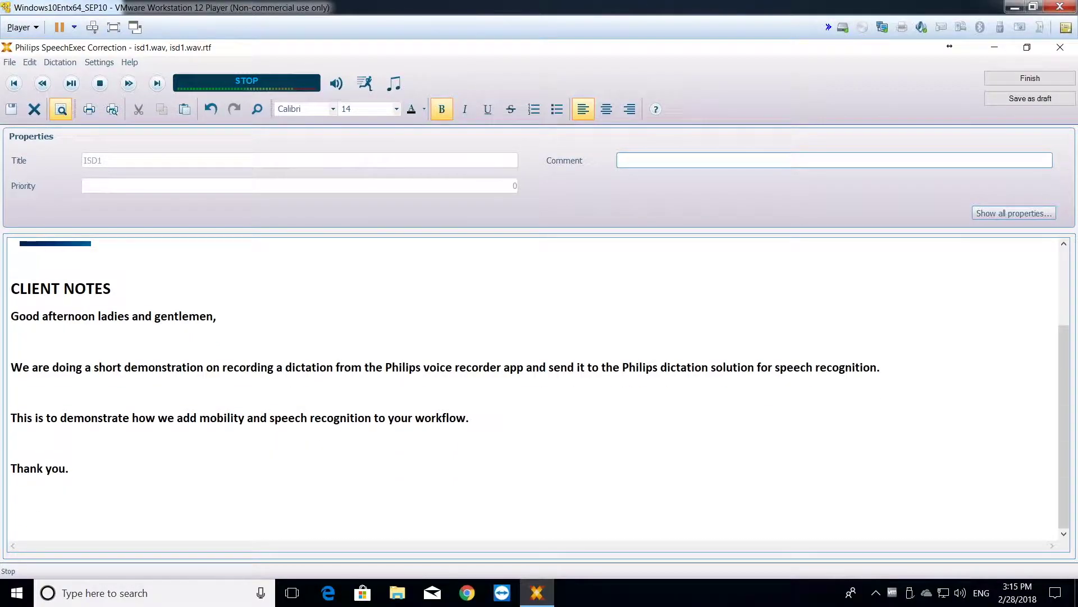
pyautogui.click(1011, 82)
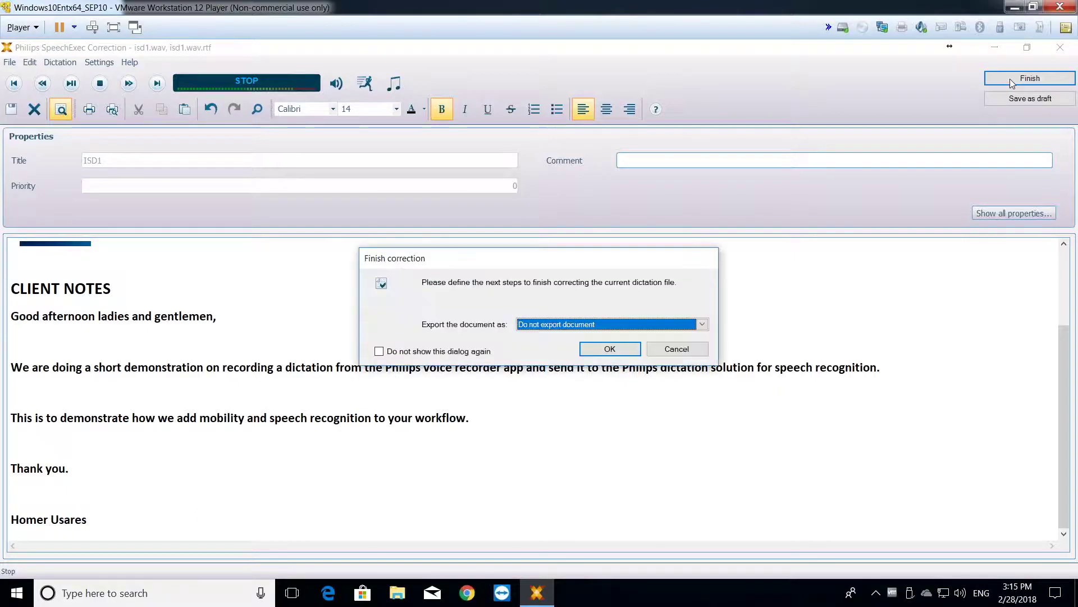
pyautogui.click(702, 326)
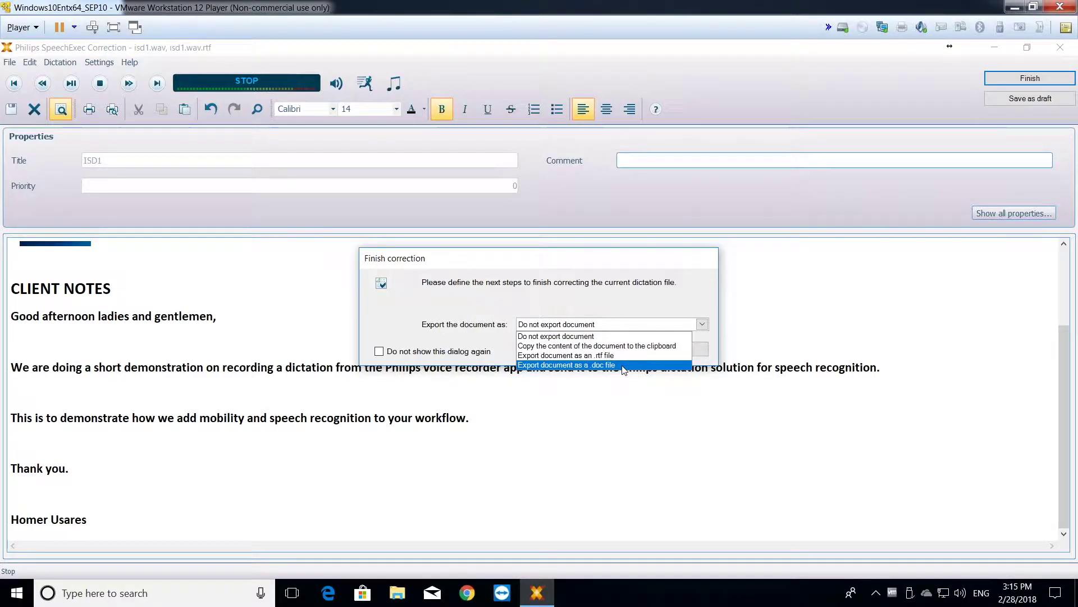
# Step: Choose 'Do not export document' and confirm finishing the ISD1 correction
pyautogui.click(608, 336)
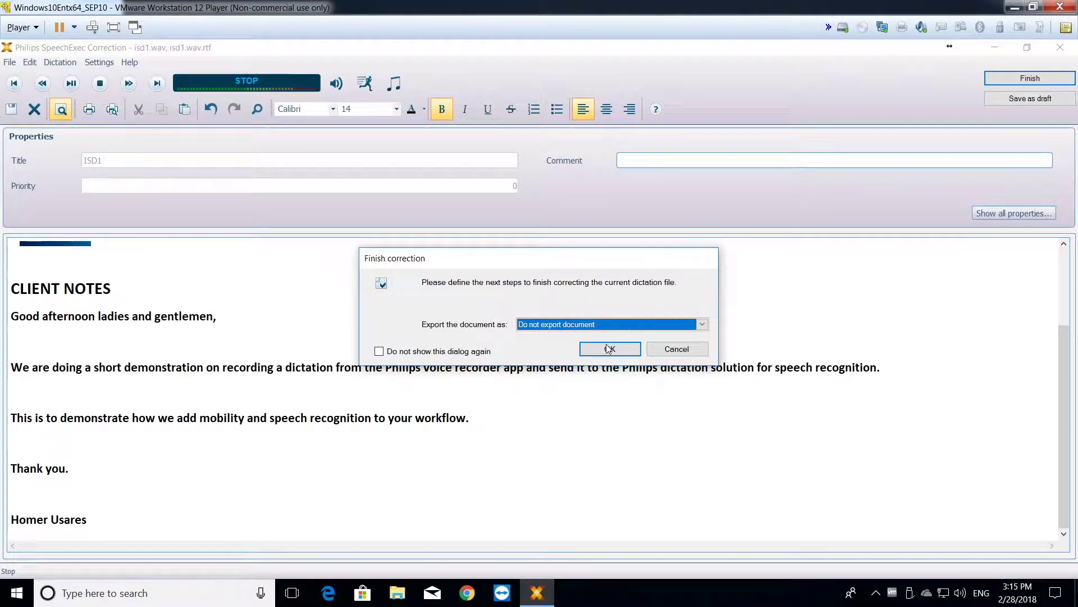
pyautogui.click(610, 348)
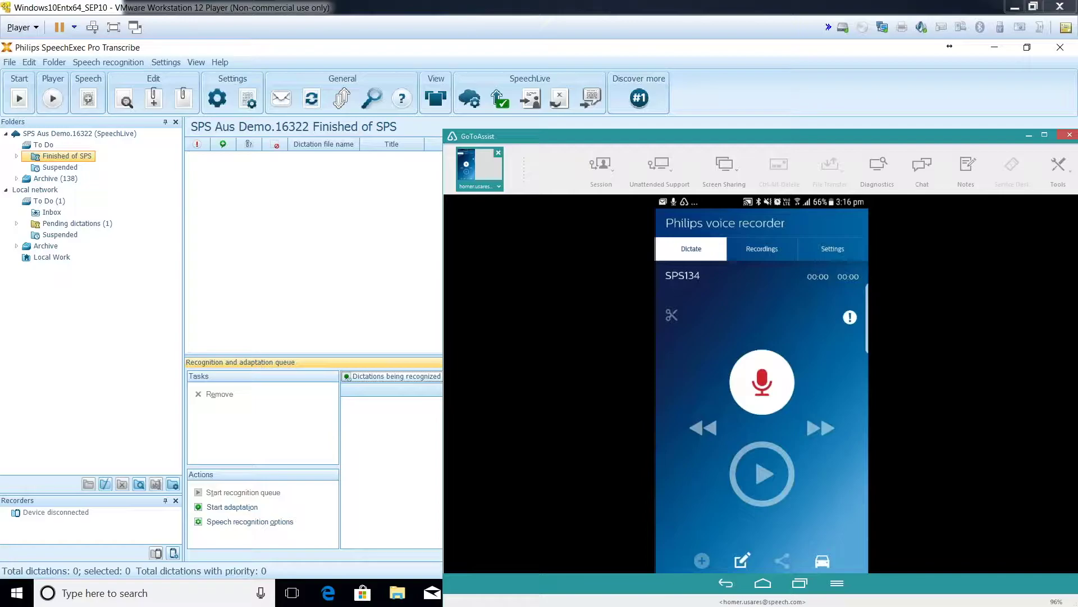
# Step: Show the phone's Recordings list and open the options menu for the synced ISD1 recording
pyautogui.click(762, 248)
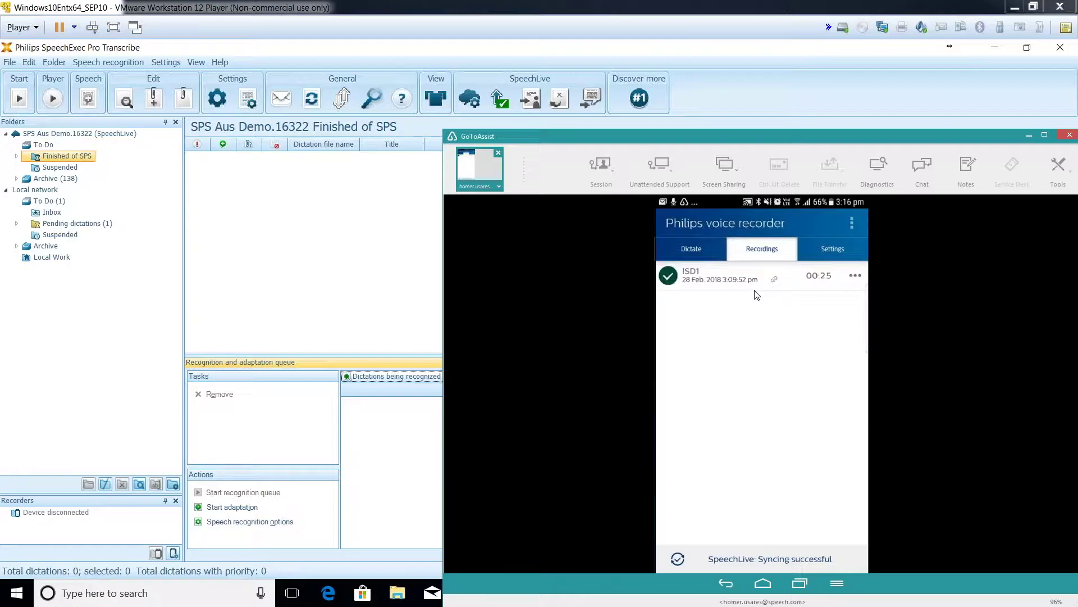
pyautogui.click(861, 280)
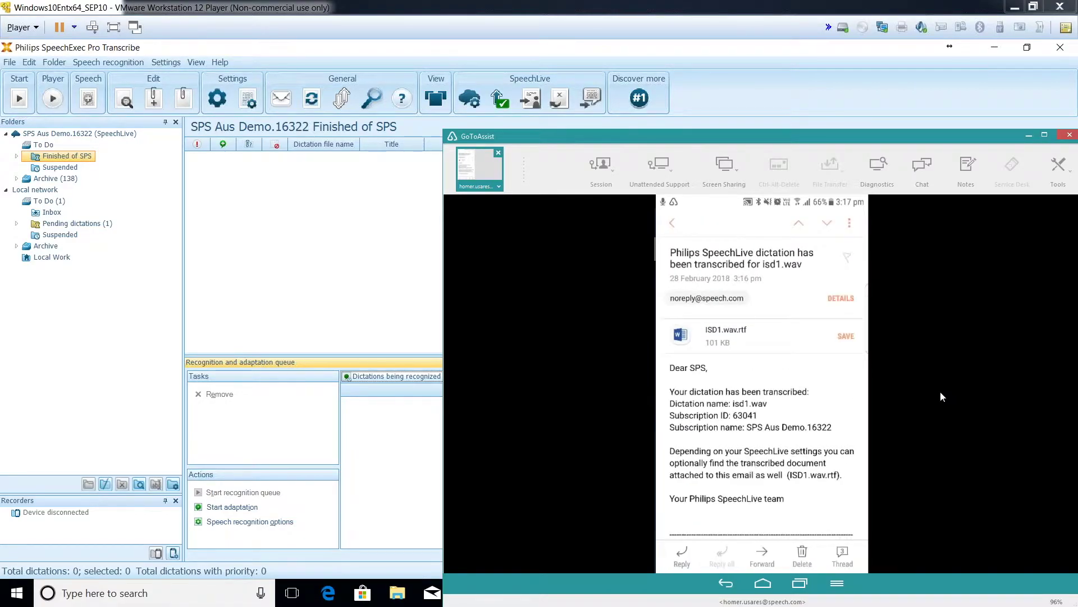
# Step: Save the ISD1.wav.rtf attachment from the transcription email and open it read-only
pyautogui.click(721, 334)
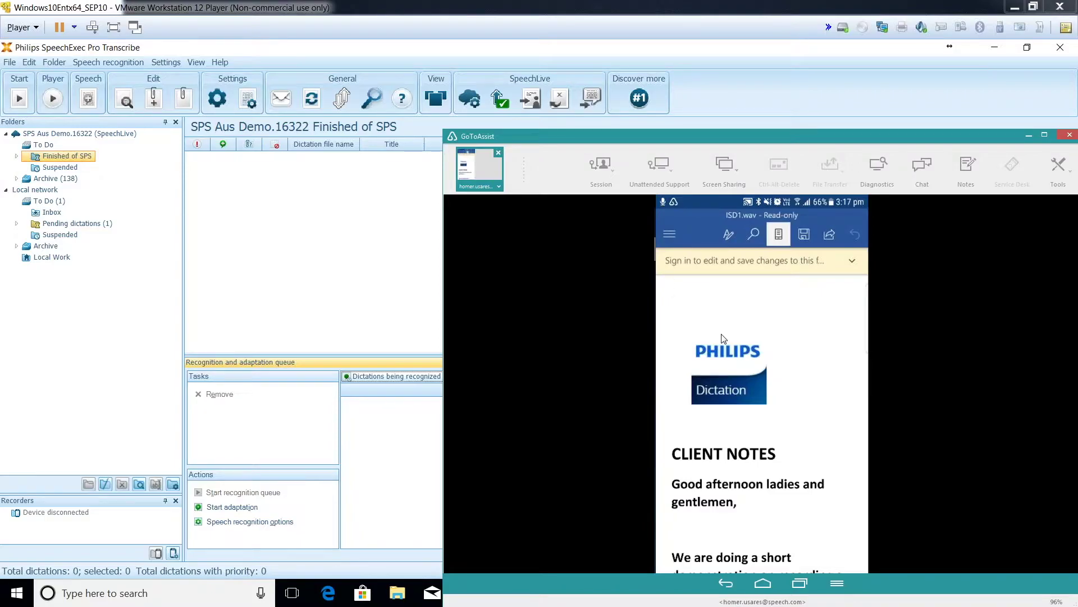
pyautogui.scroll(-5, 723, 339)
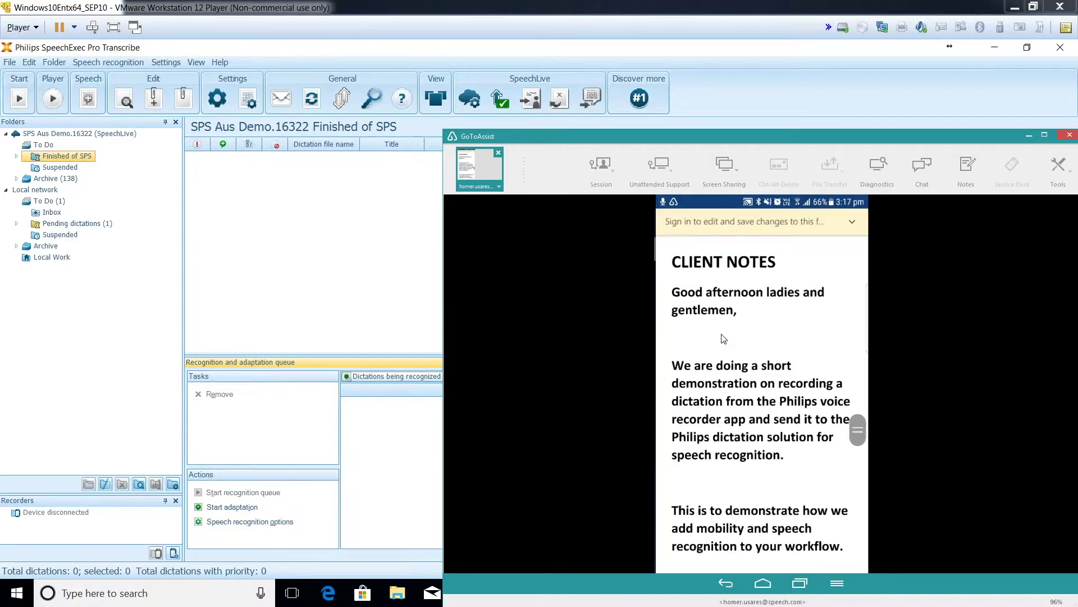
pyautogui.scroll(-4, 724, 339)
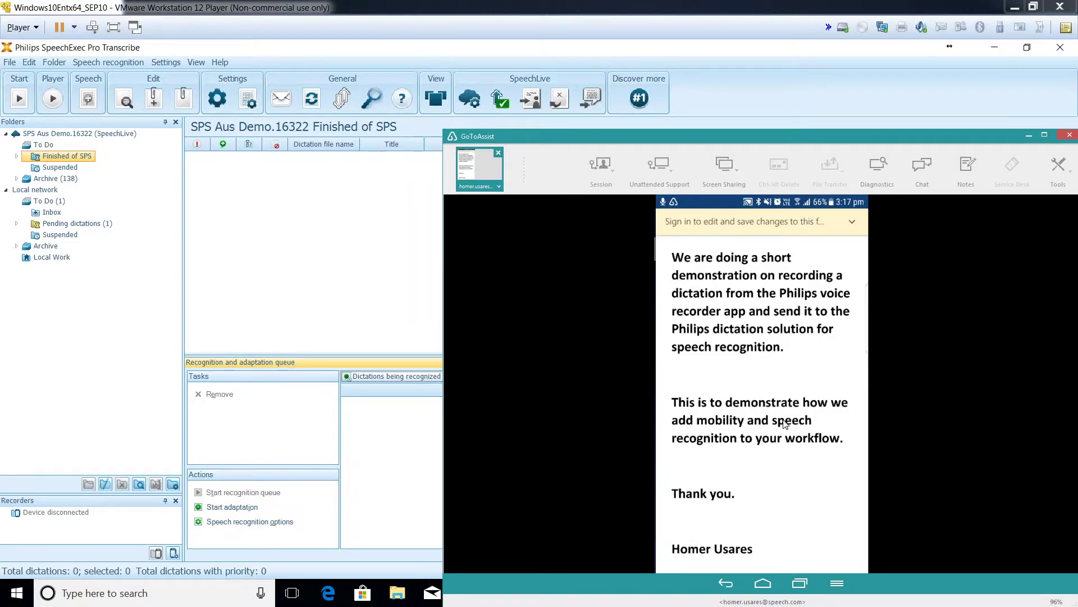
pyautogui.scroll(2, 785, 423)
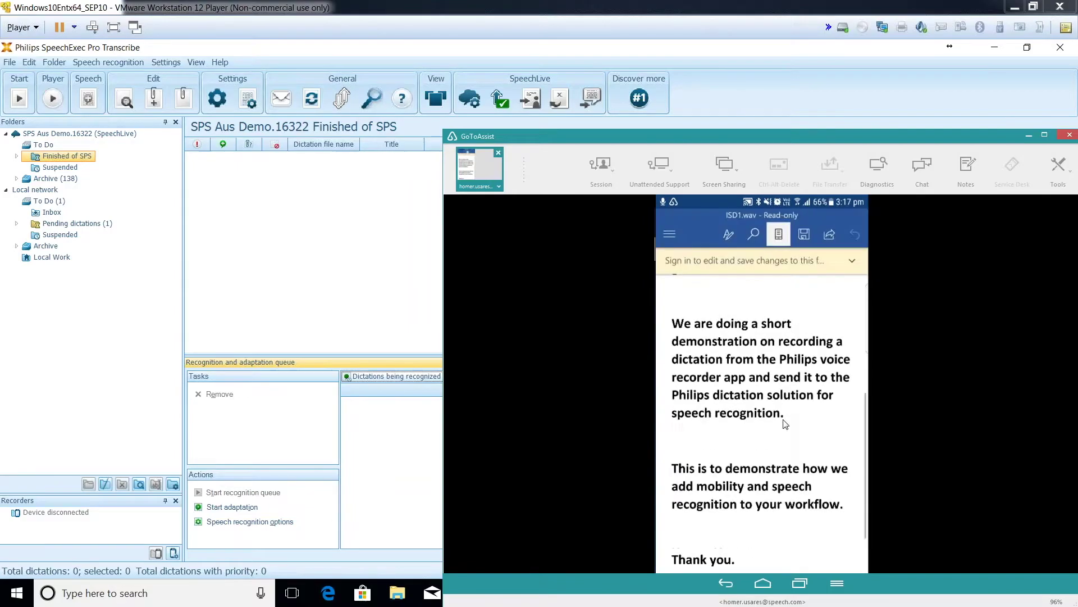